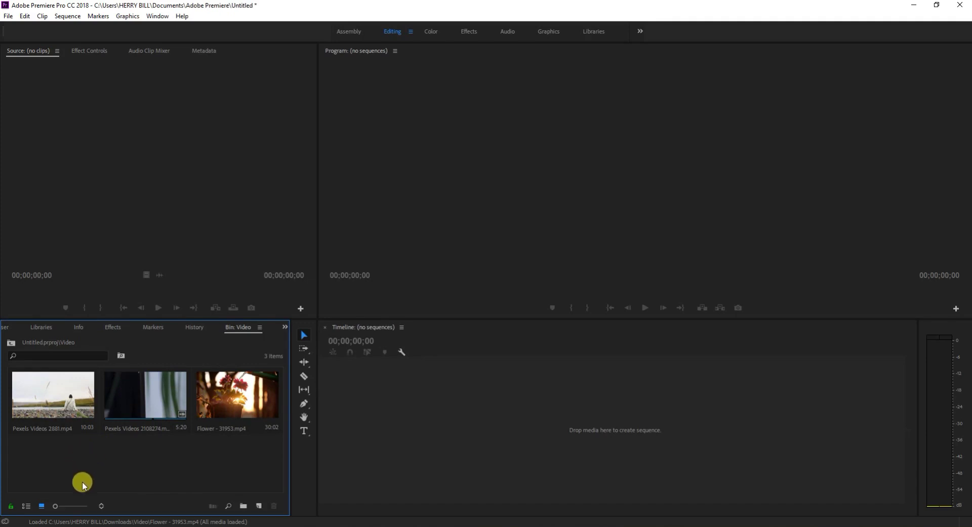
Step: Reopen the Video bin and start creating a new sequence in it
left_click(10, 342)
double_click(48, 394)
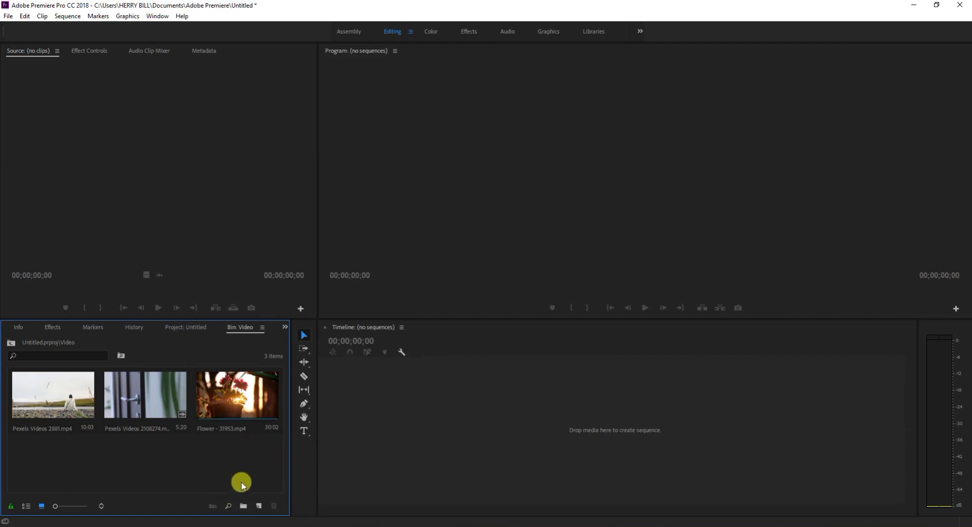
left_click(259, 505)
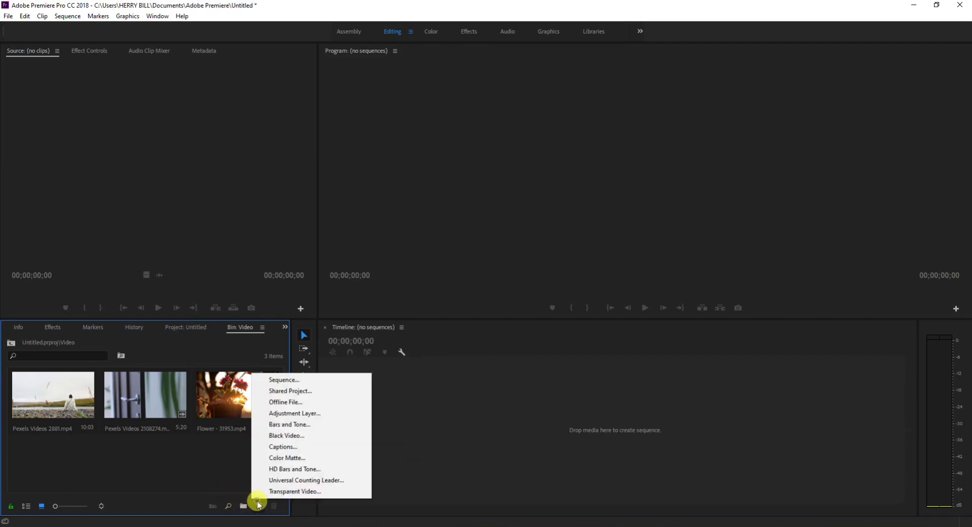
left_click(296, 385)
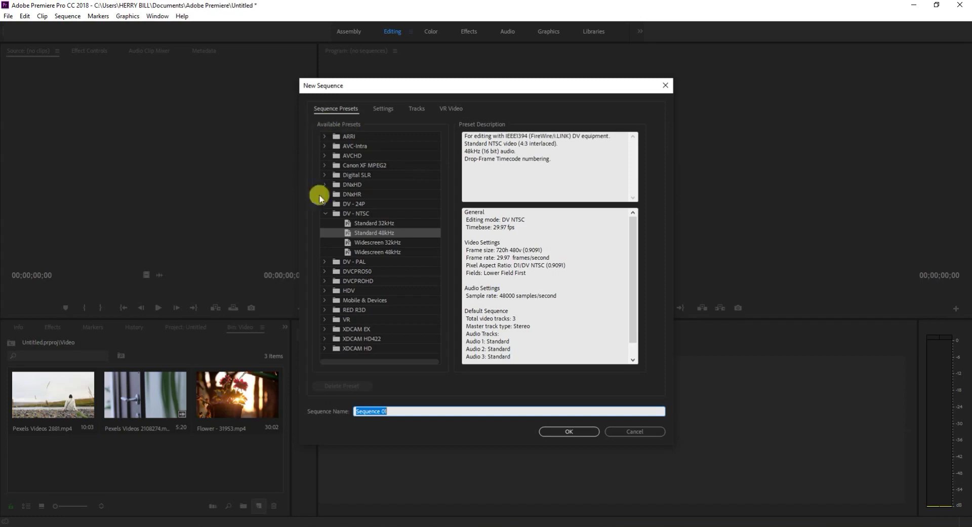
Step: Set the new sequence's editing mode to Custom and review the available timebase options
left_click(324, 166)
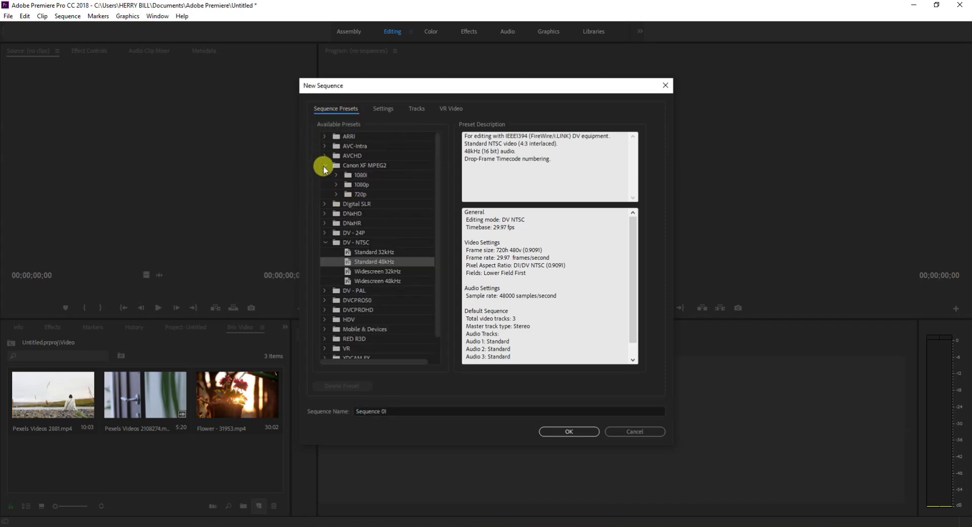
left_click(324, 166)
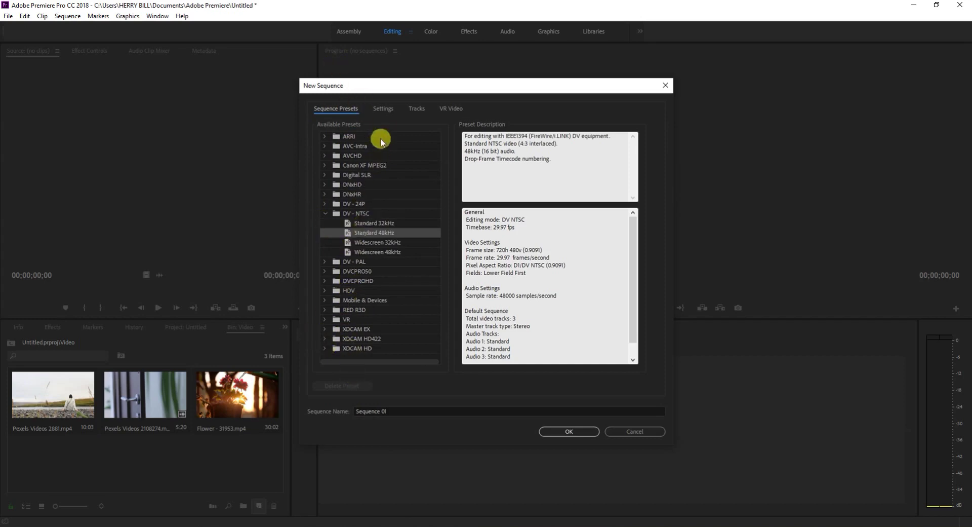
left_click(386, 109)
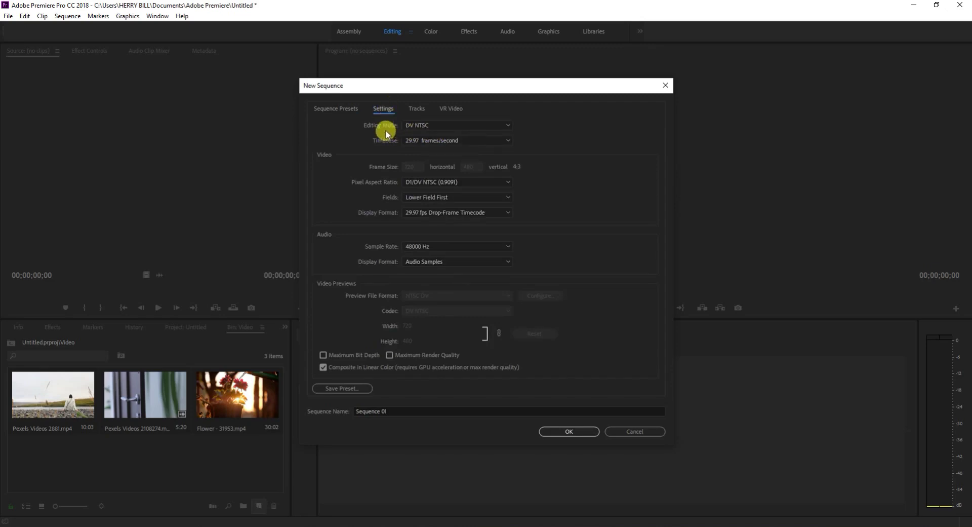
left_click(418, 126)
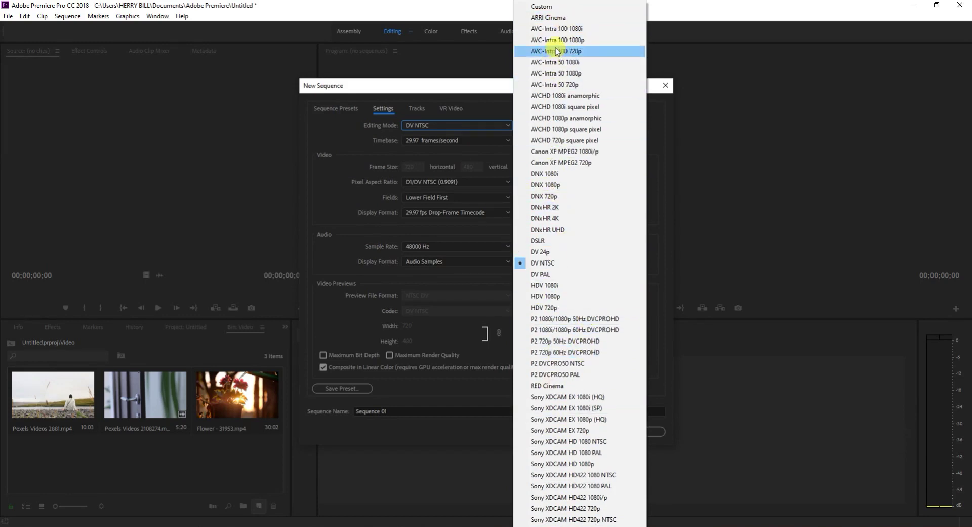
left_click(550, 6)
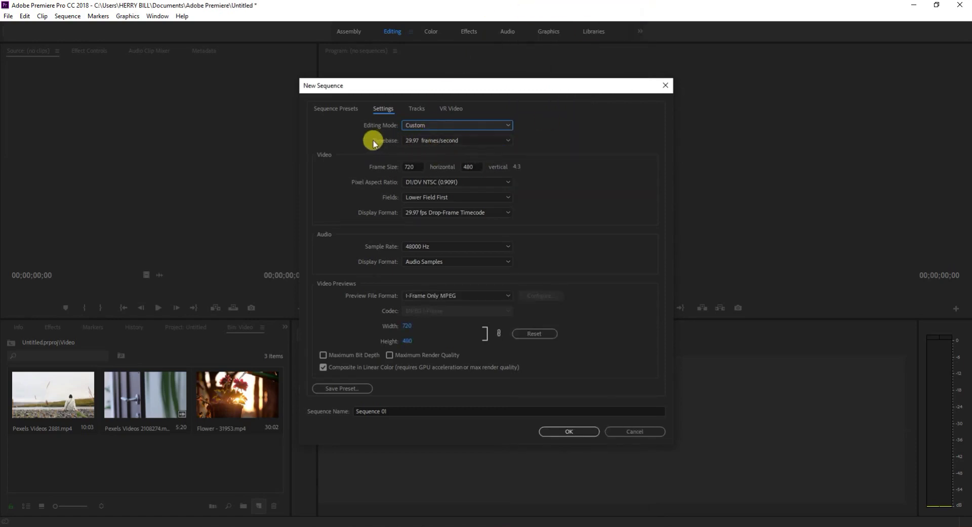
left_click(442, 141)
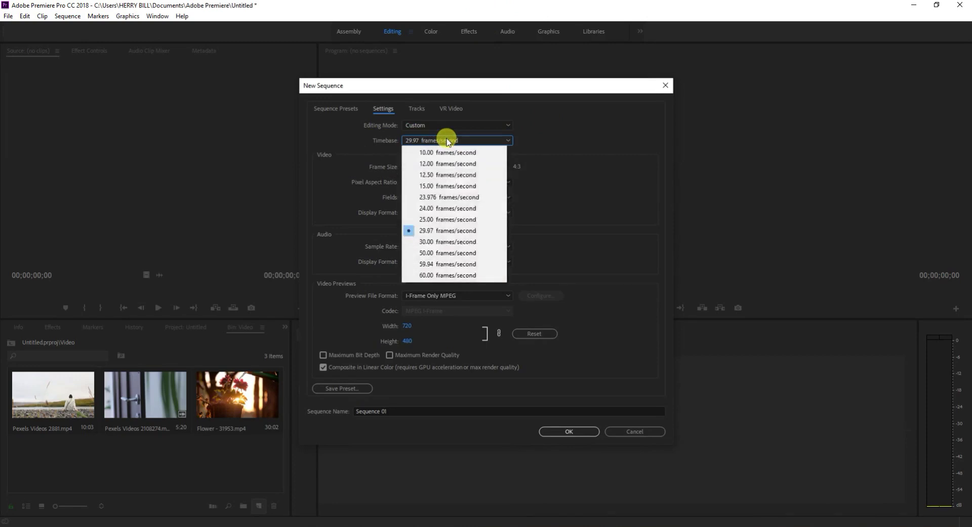
left_click(444, 138)
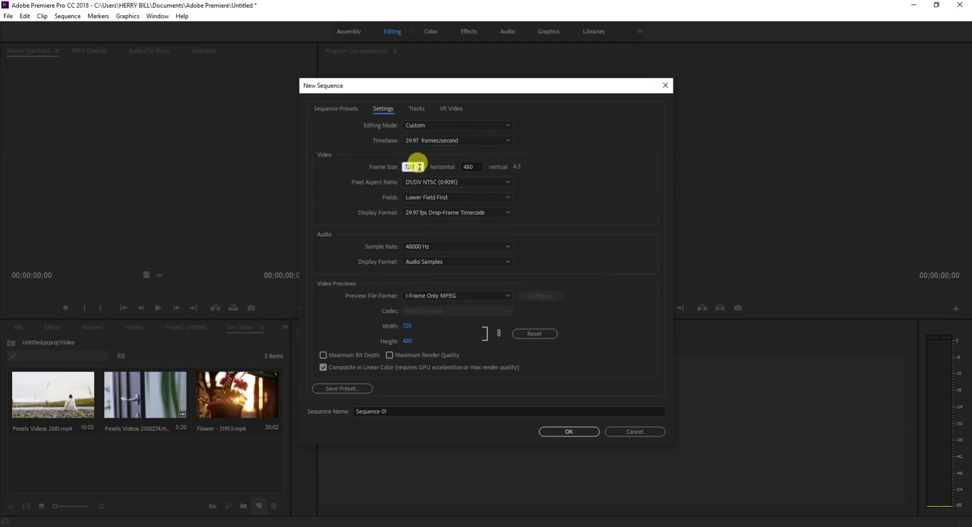
Step: Set the sequence's frame size to 1920 horizontal by 1080 vertical
left_click_drag(418, 167, 387, 163)
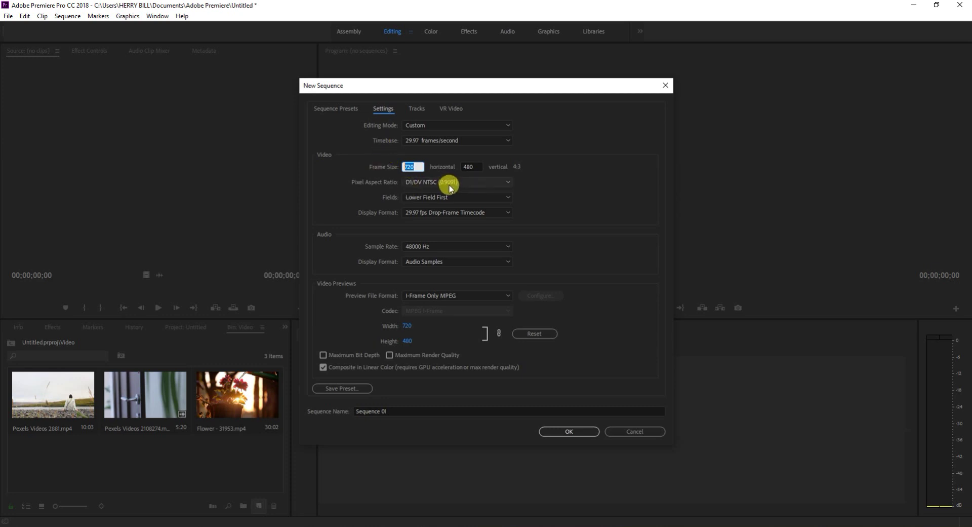
type("1920")
left_click(476, 167)
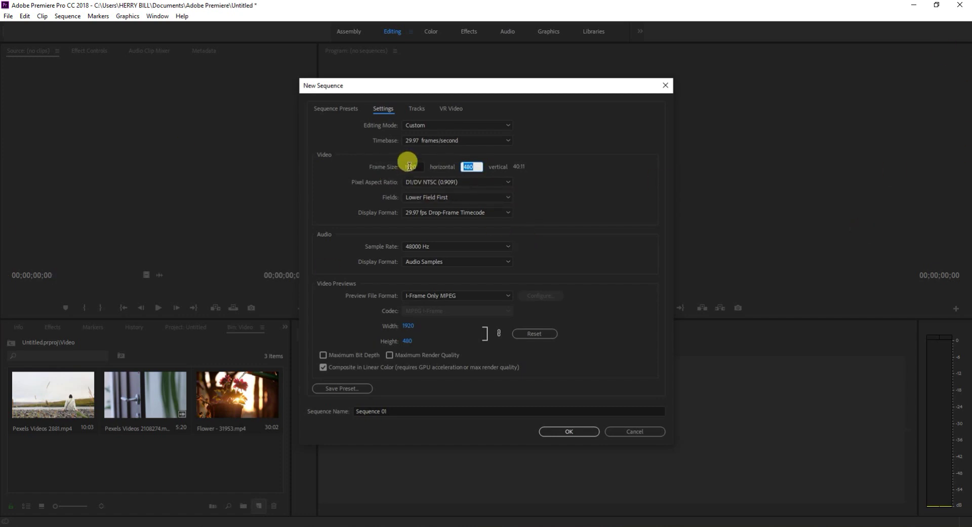
type("1080")
Step: Review the pixel aspect ratio, fields and video display format options of the new sequence
left_click(436, 184)
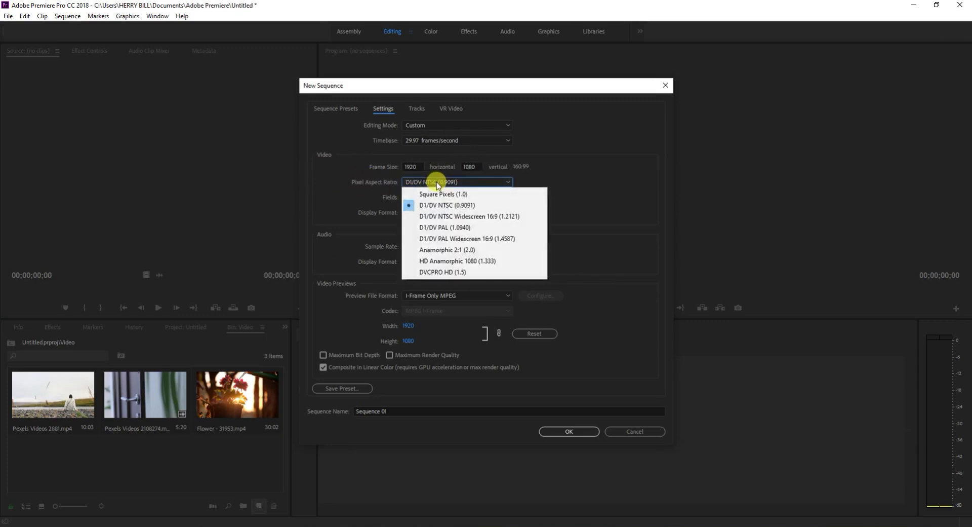
left_click(436, 182)
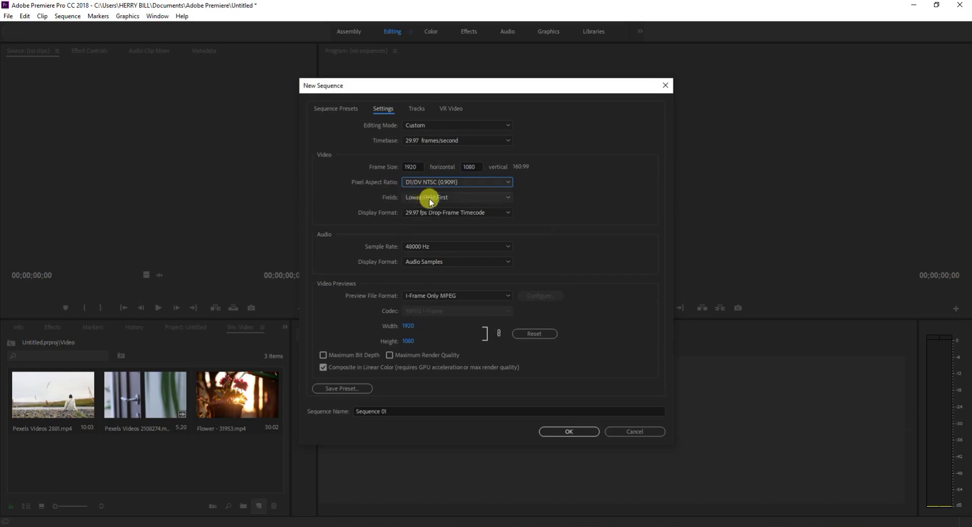
left_click(431, 198)
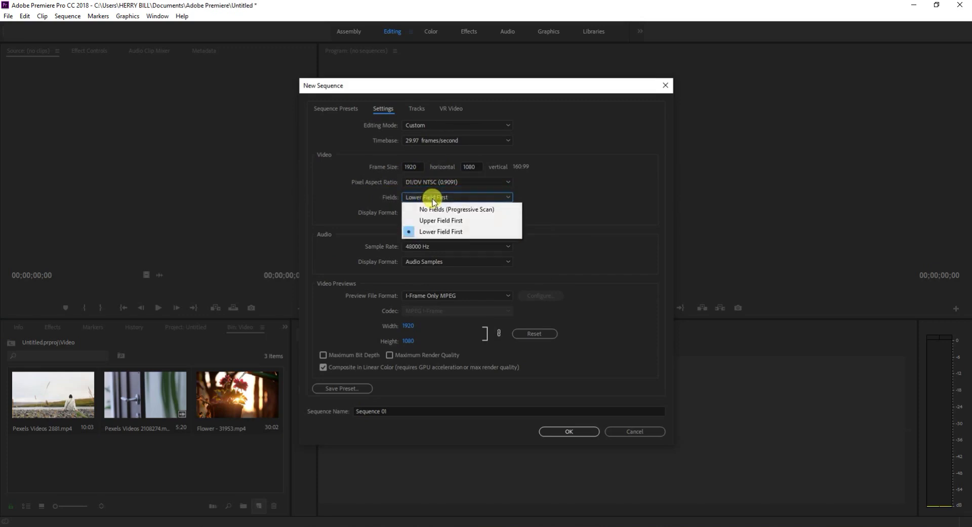
left_click(433, 201)
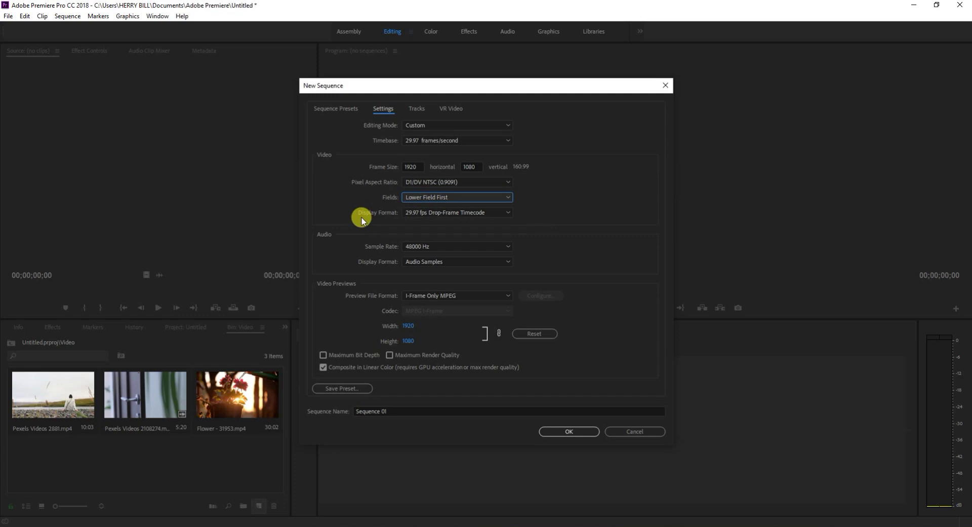
left_click(433, 213)
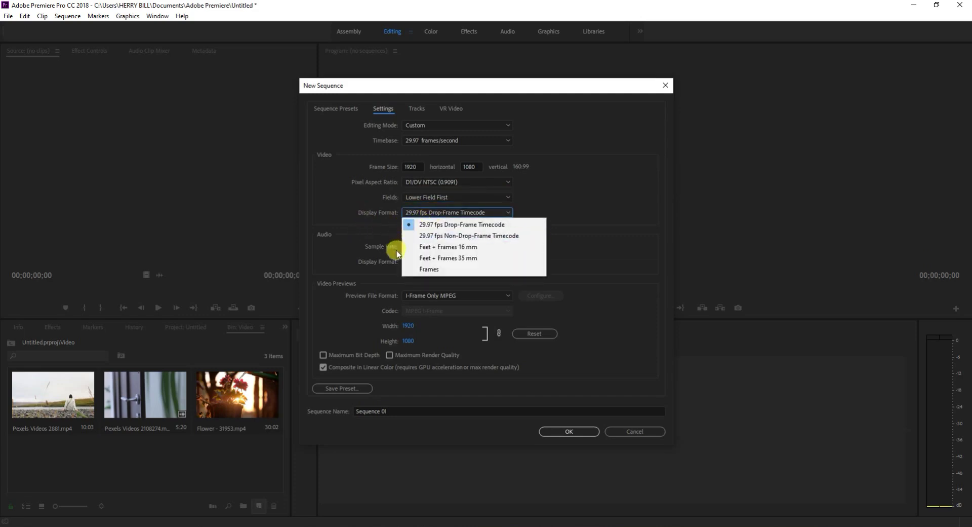
left_click(448, 225)
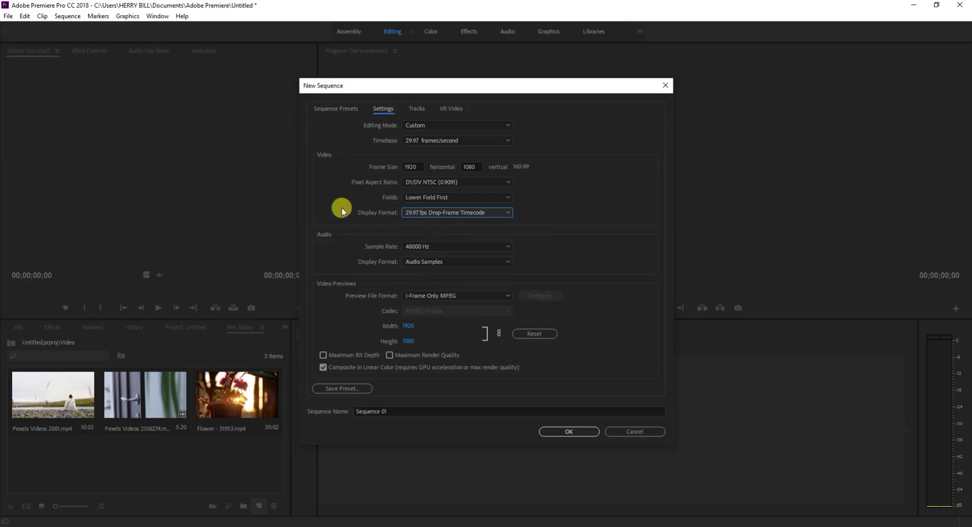
Step: Switch the video display format to Frames and back to 29.97 fps Drop-Frame Timecode
left_click(411, 212)
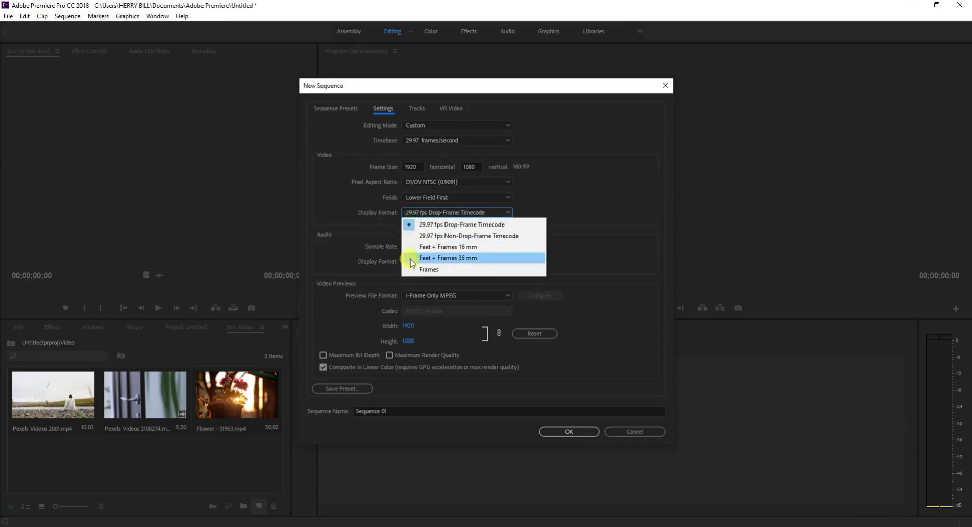
left_click(424, 268)
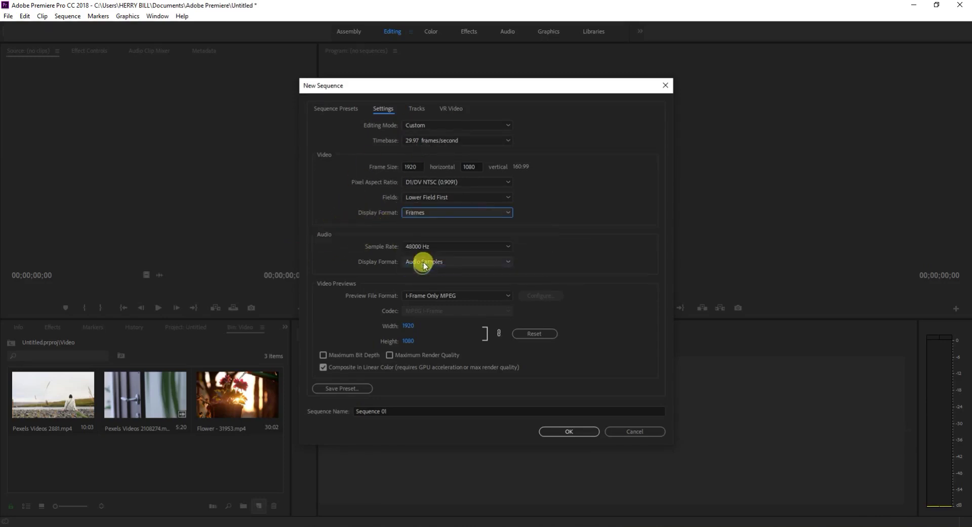
left_click(410, 214)
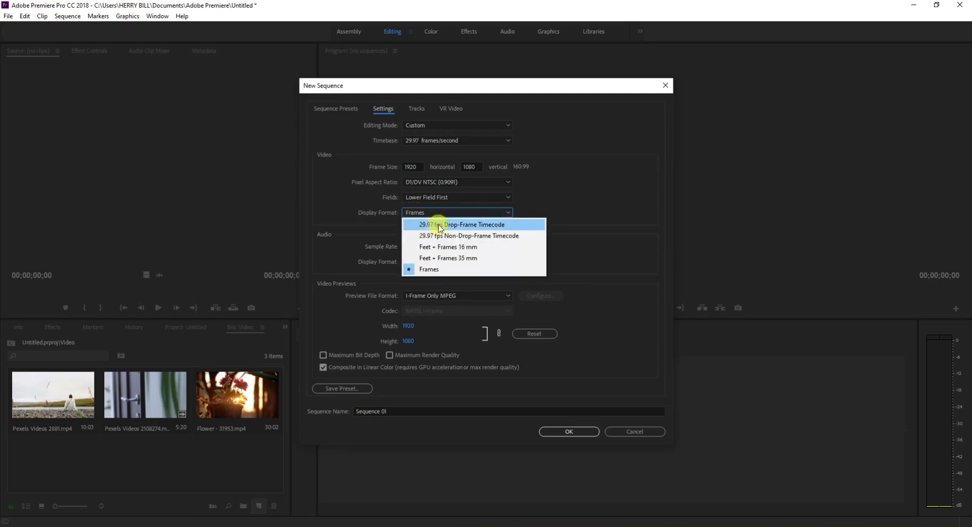
left_click(444, 225)
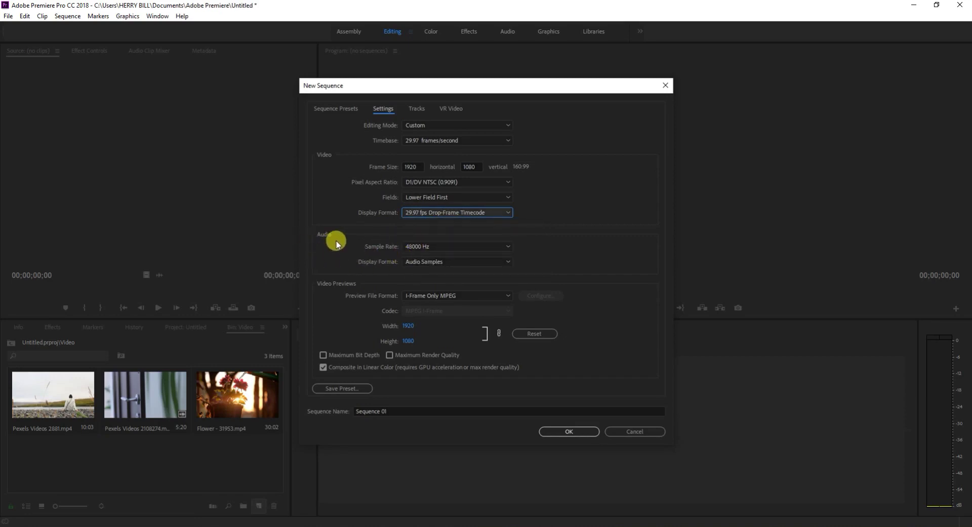
Step: Review the audio sample rate, audio display format and preview file format options
left_click(431, 250)
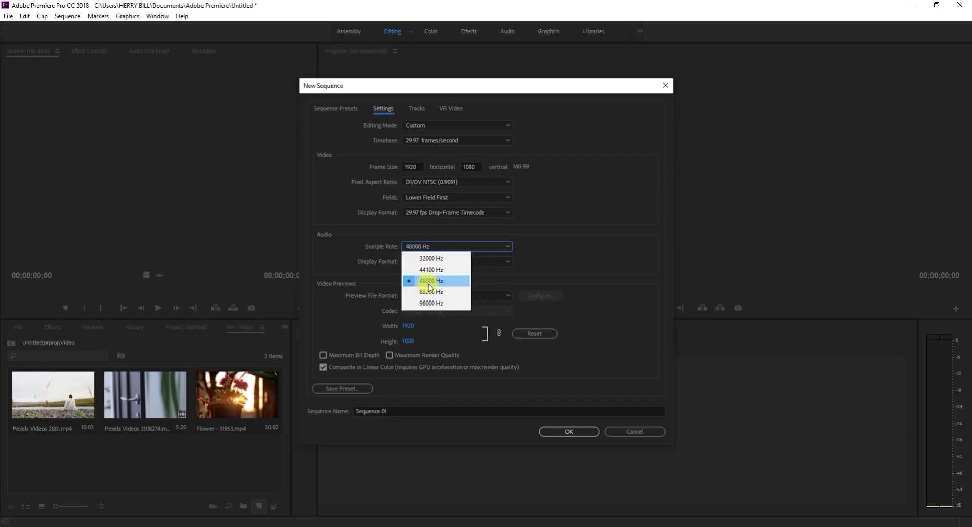
left_click(556, 252)
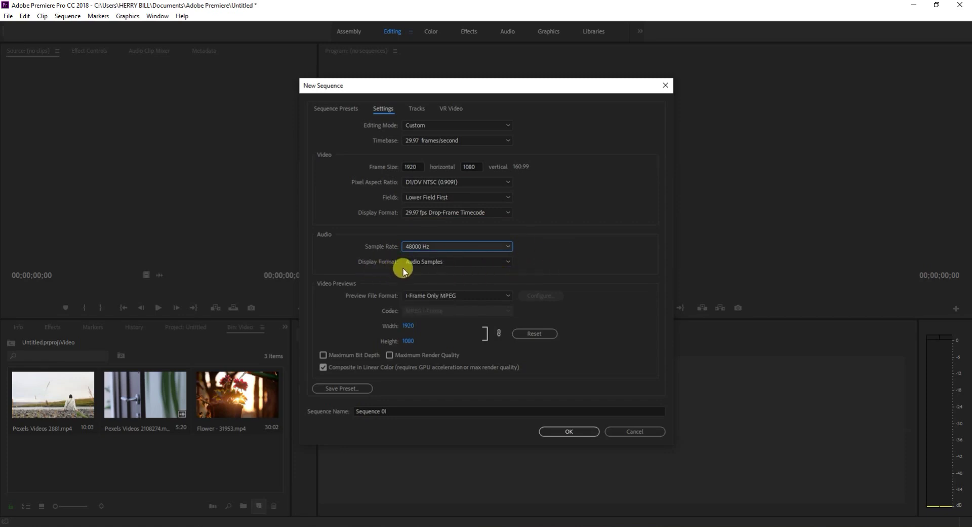
left_click(425, 261)
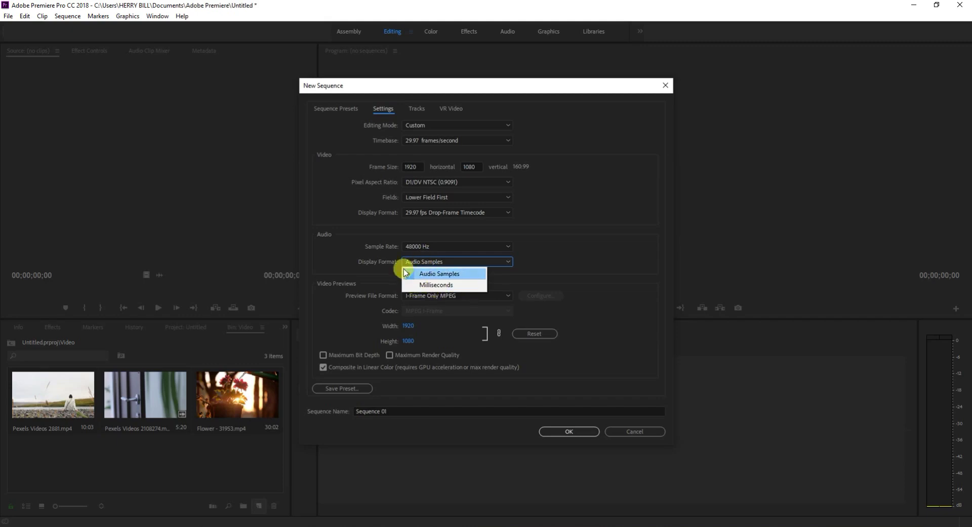
left_click(409, 263)
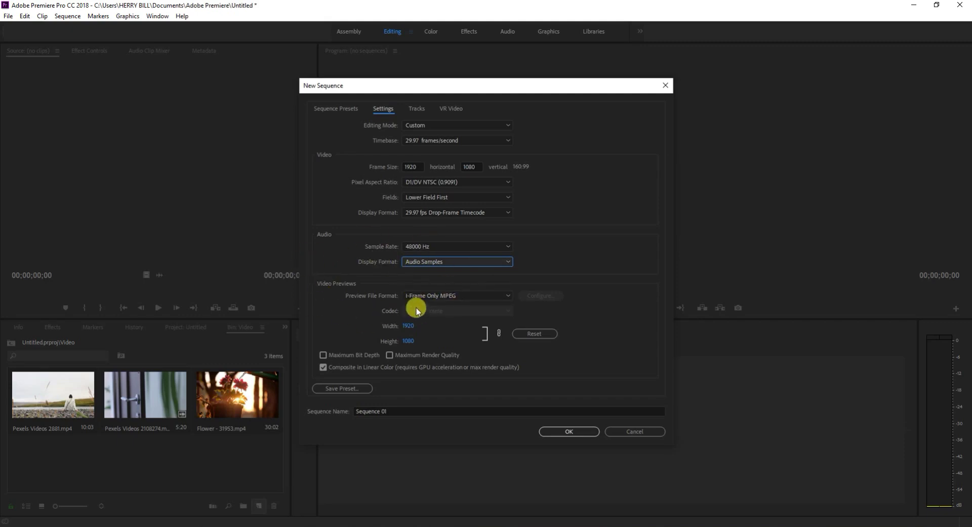
left_click(444, 296)
left_click(446, 296)
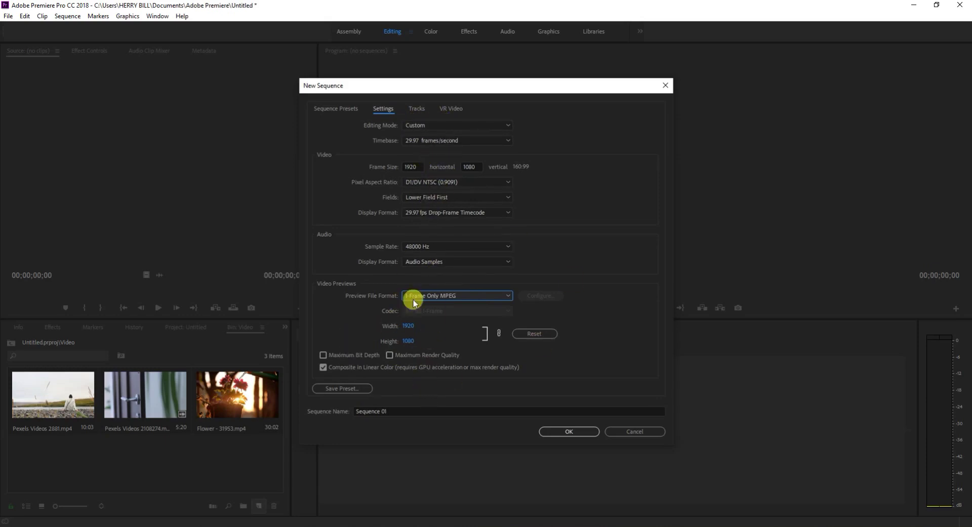
Step: Check the track and VR video settings, and create the sequence with the configured settings
left_click(417, 109)
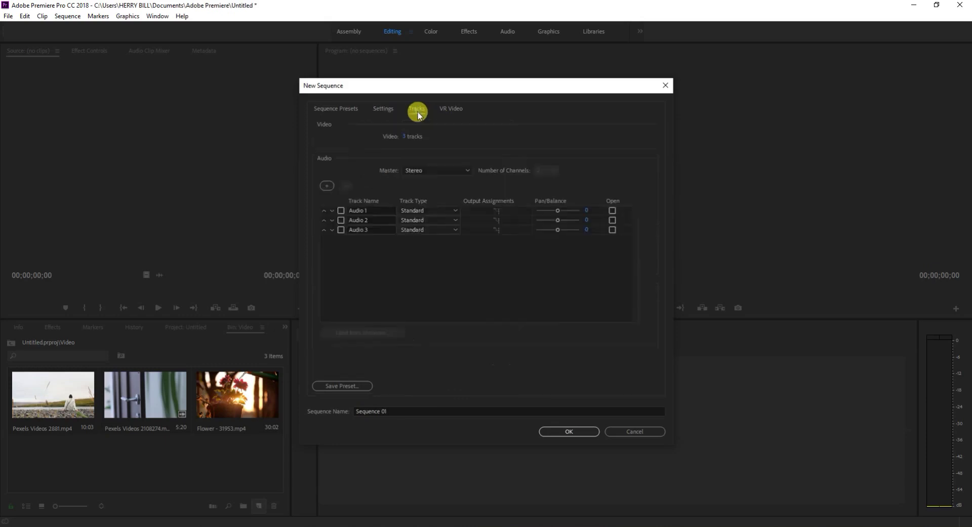
left_click(459, 107)
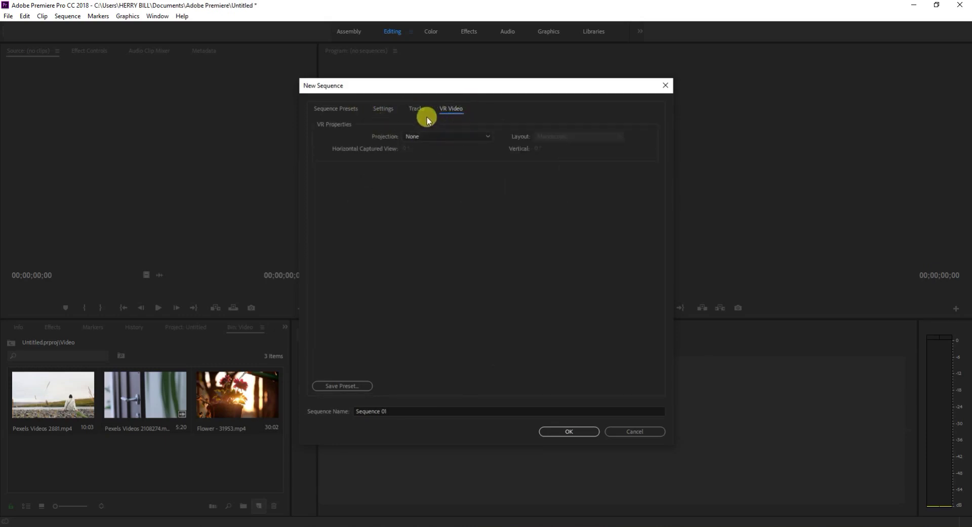
left_click(417, 108)
left_click(379, 109)
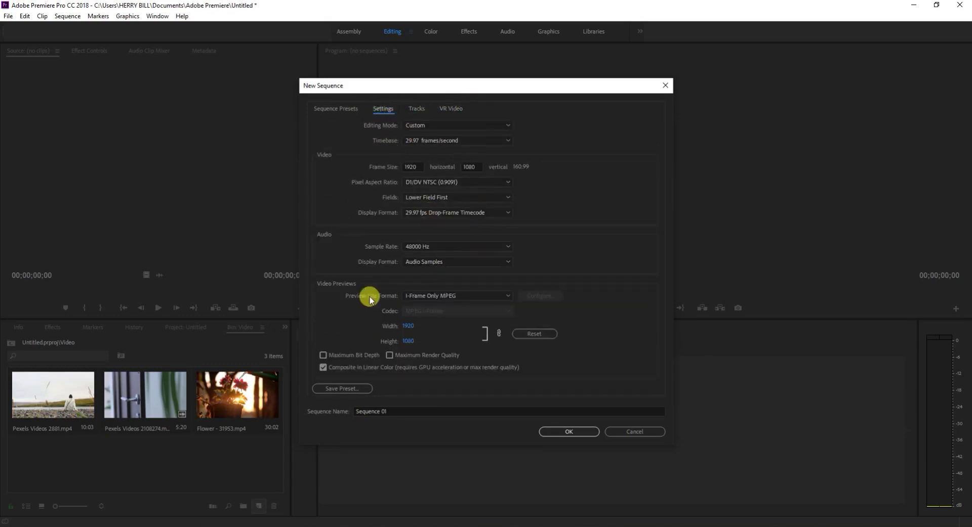
left_click(562, 431)
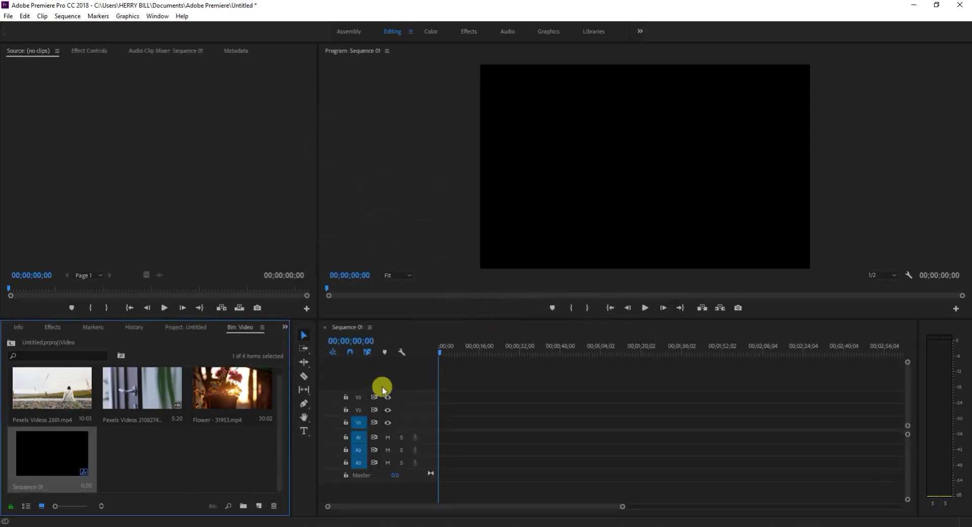
Step: Rename the new sequence in the Video bin as "Class 4" and open it in the timeline
left_click(38, 488)
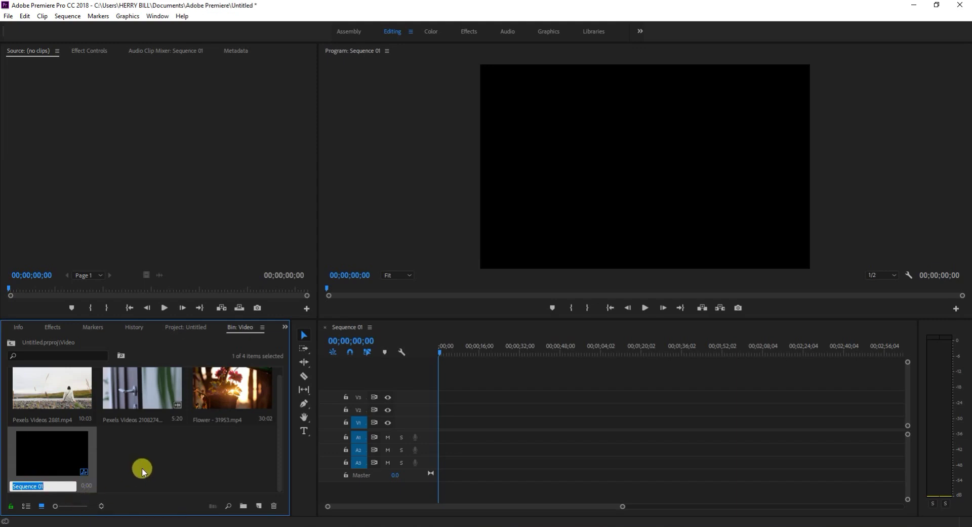
type("Cla")
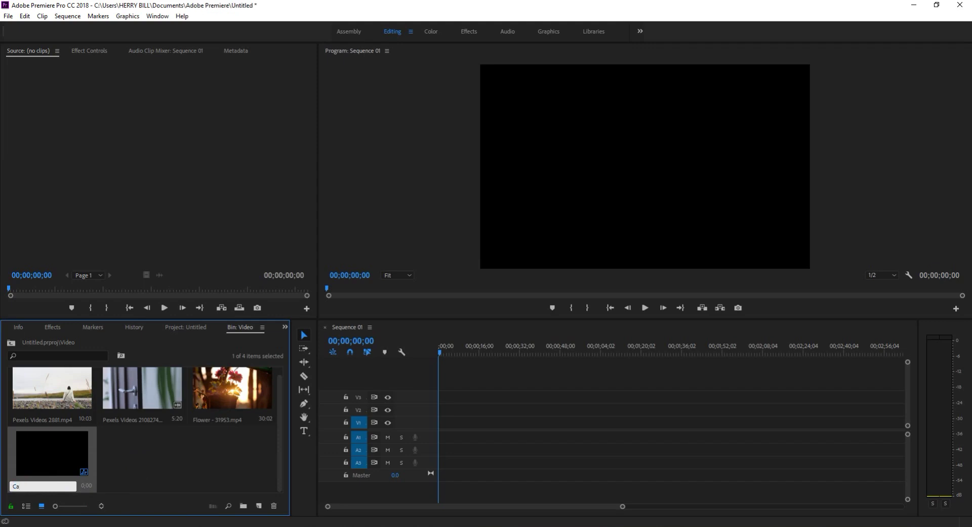
type("ss 4")
left_click(135, 473)
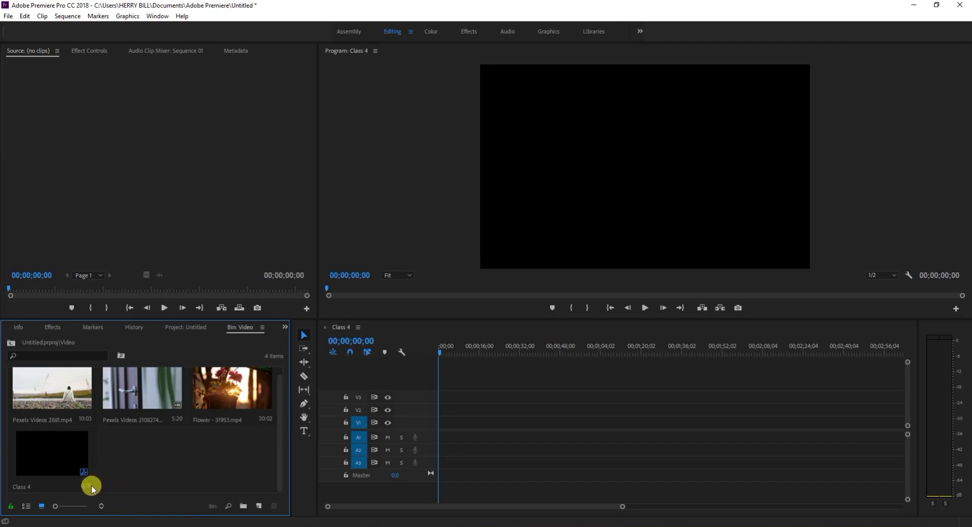
double_click(61, 461)
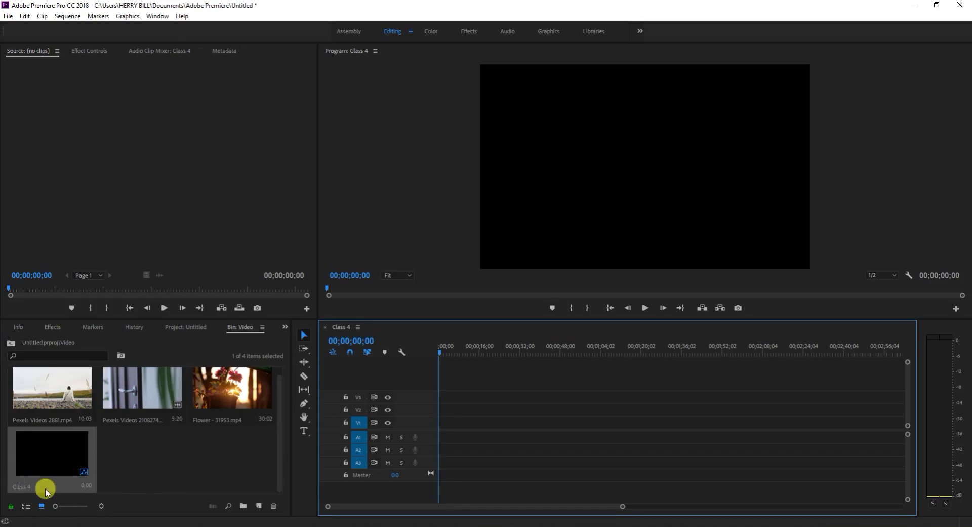
Step: Reorder the Video bin so the Pexels Videos 2881.mp4 clip comes after the Flower clip
left_click(146, 476)
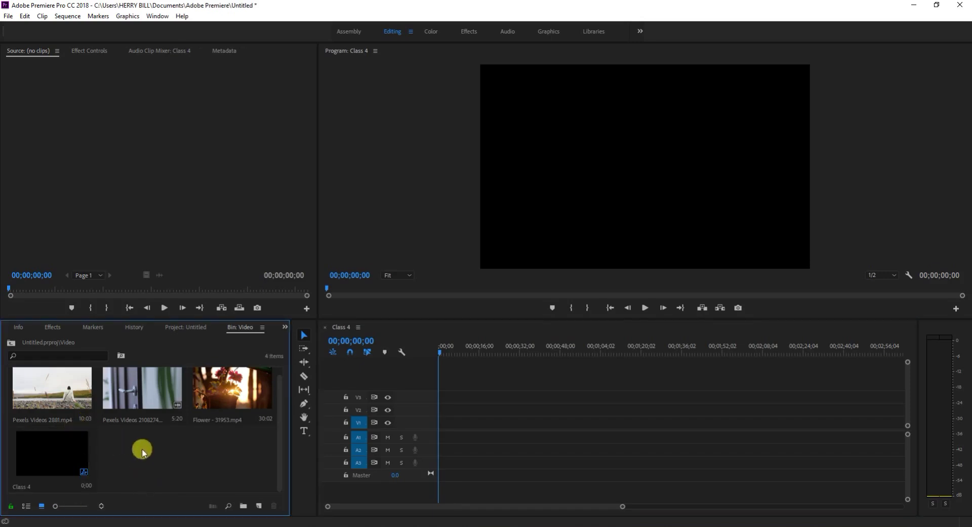
left_click_drag(51, 415, 33, 453)
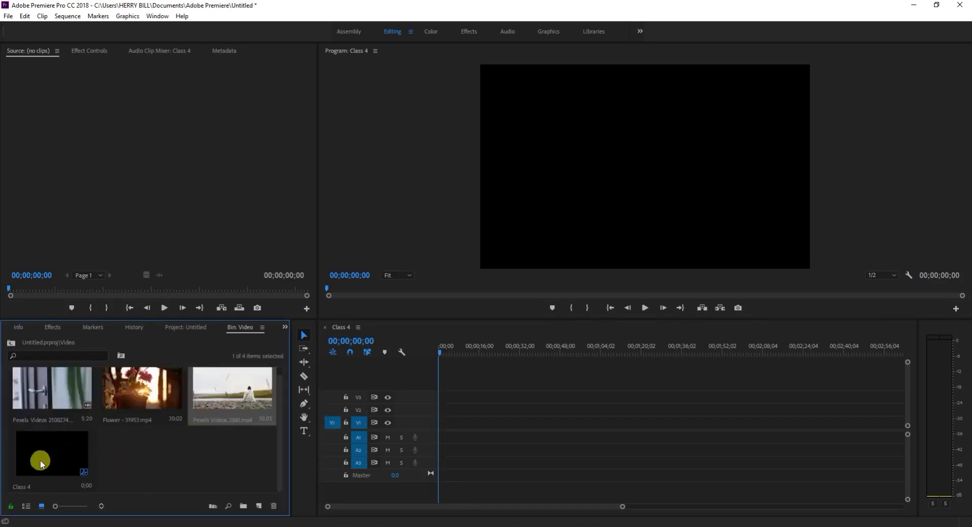
left_click(166, 465)
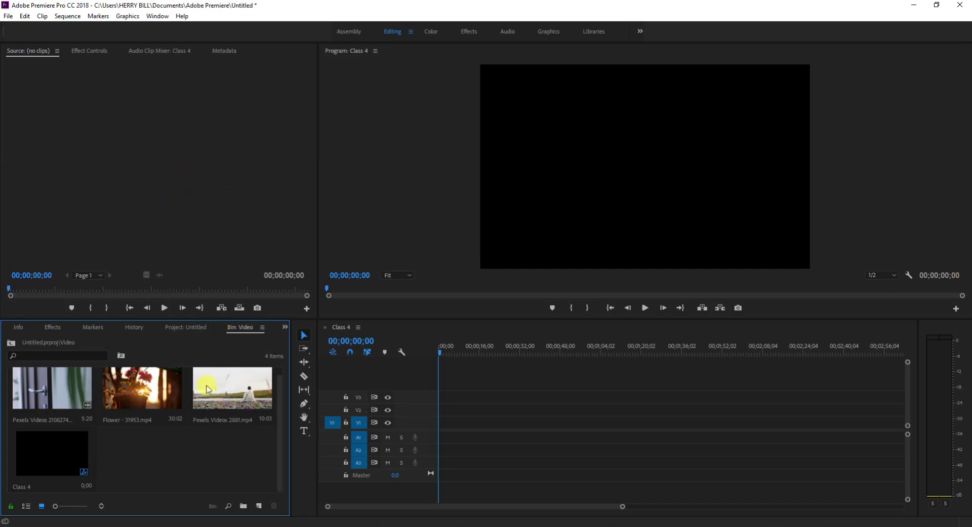
Step: Load Pexels Videos 2881.mp4 into the Source monitor and preview it, pausing and resuming playback
double_click(225, 369)
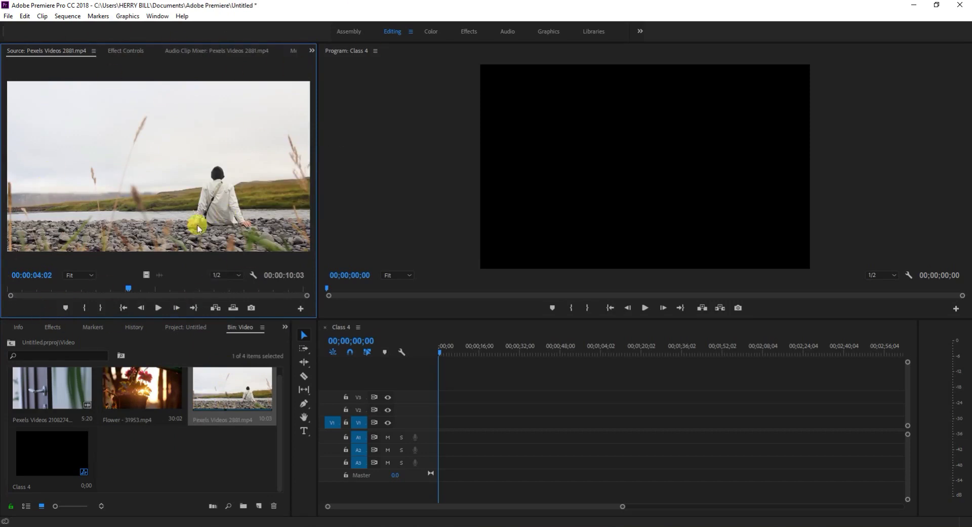
left_click(159, 307)
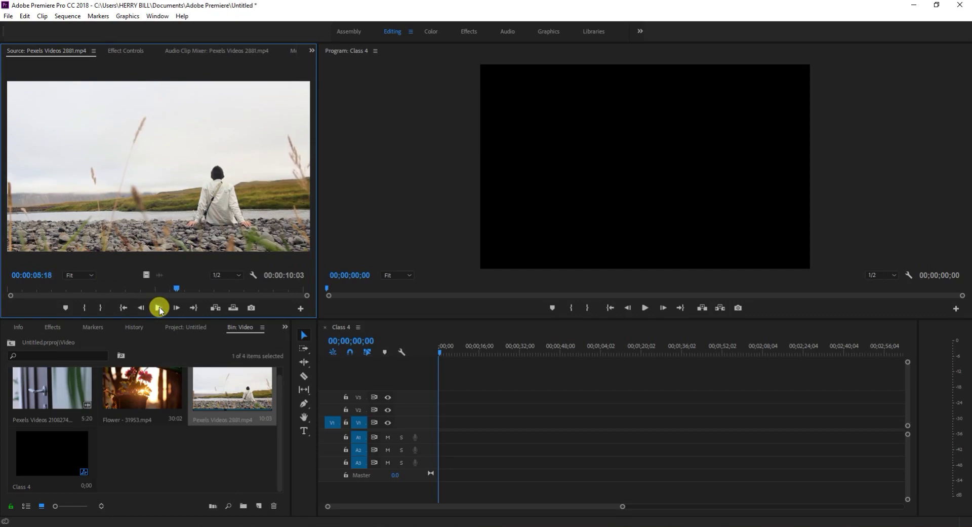
left_click(158, 307)
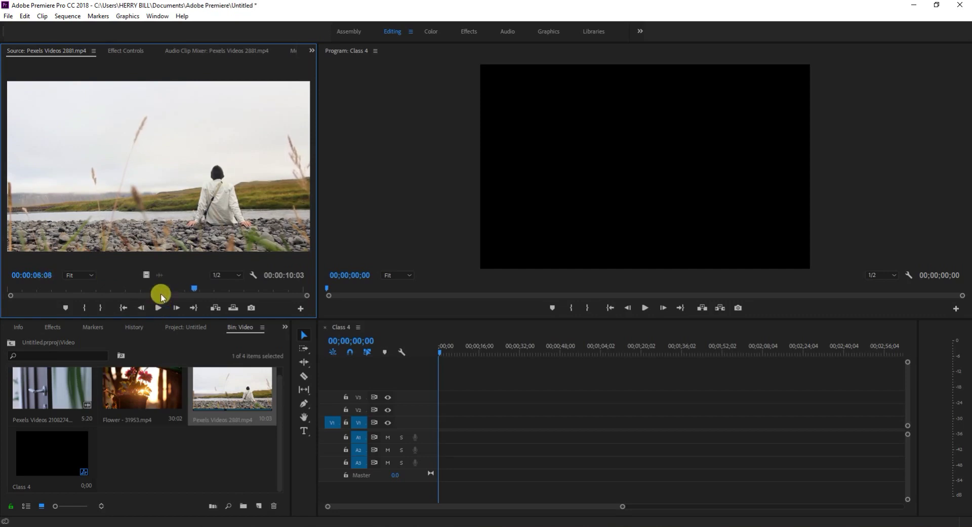
key("space")
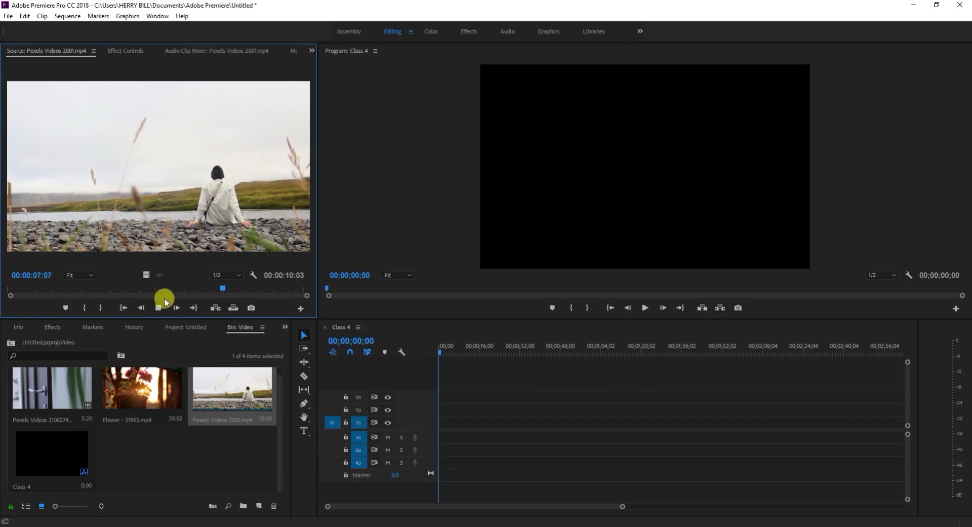
key("space")
key("space")
Step: Add the source clip to the start of the Class 4 timeline on track V1, changing the sequence settings to match the clip
left_click_drag(142, 184, 432, 397)
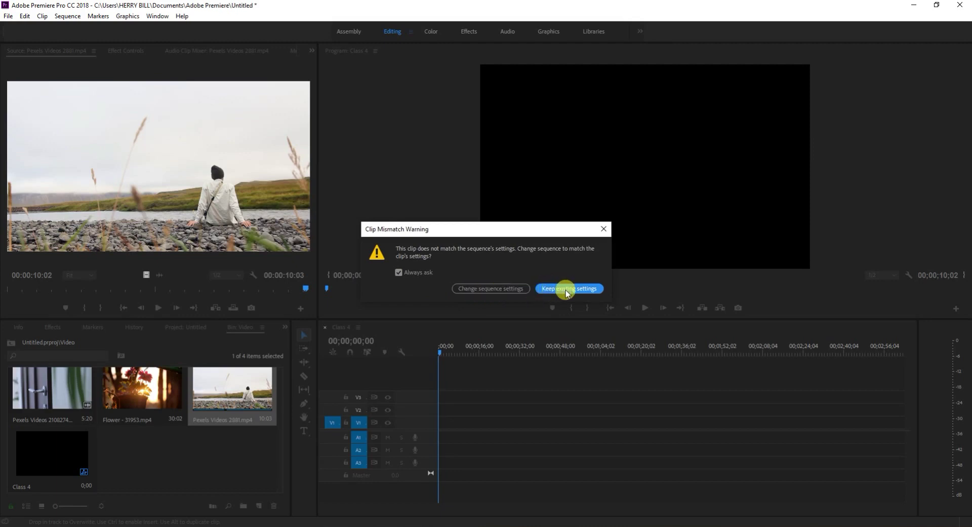
left_click(490, 288)
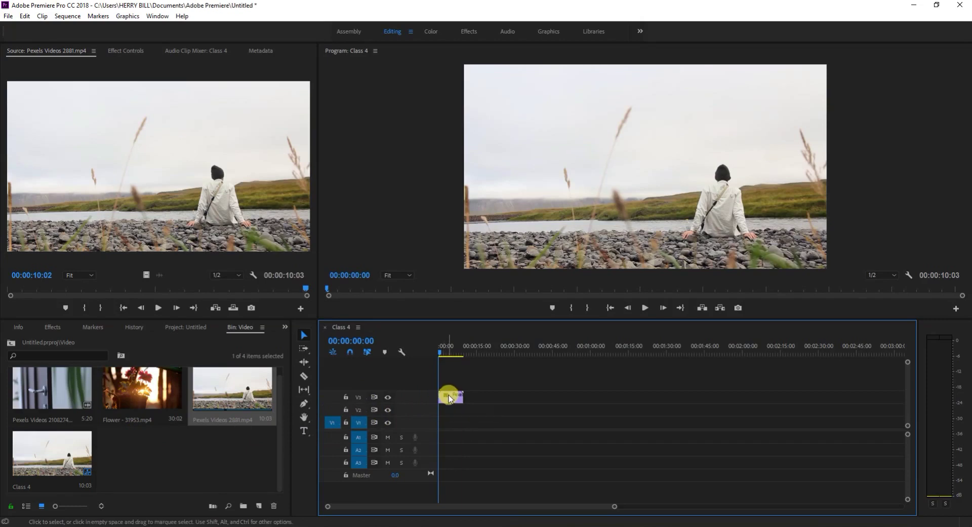
left_click_drag(449, 400, 447, 422)
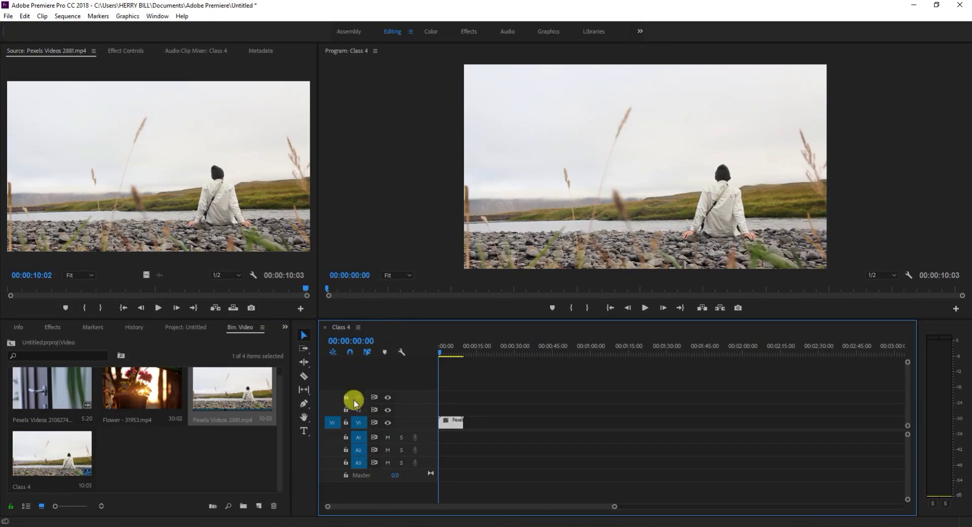
left_click(359, 449)
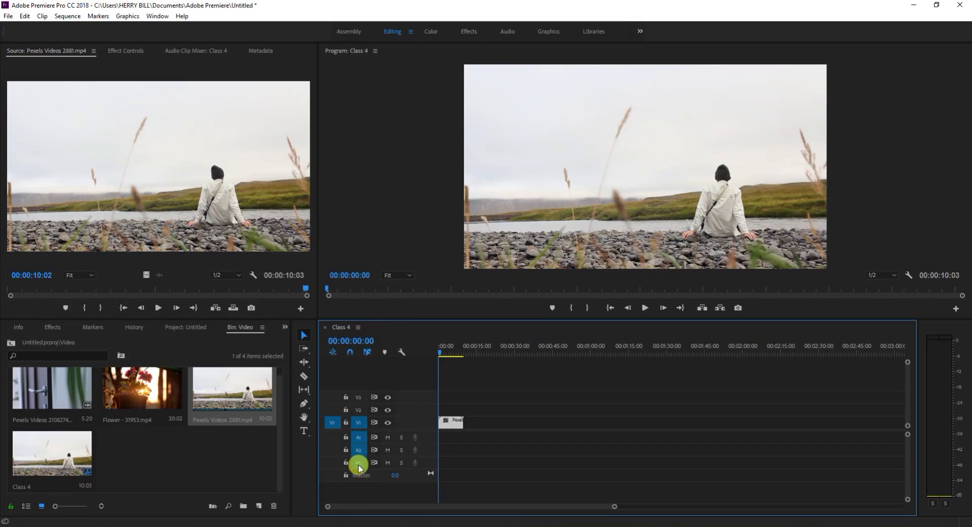
left_click(358, 462)
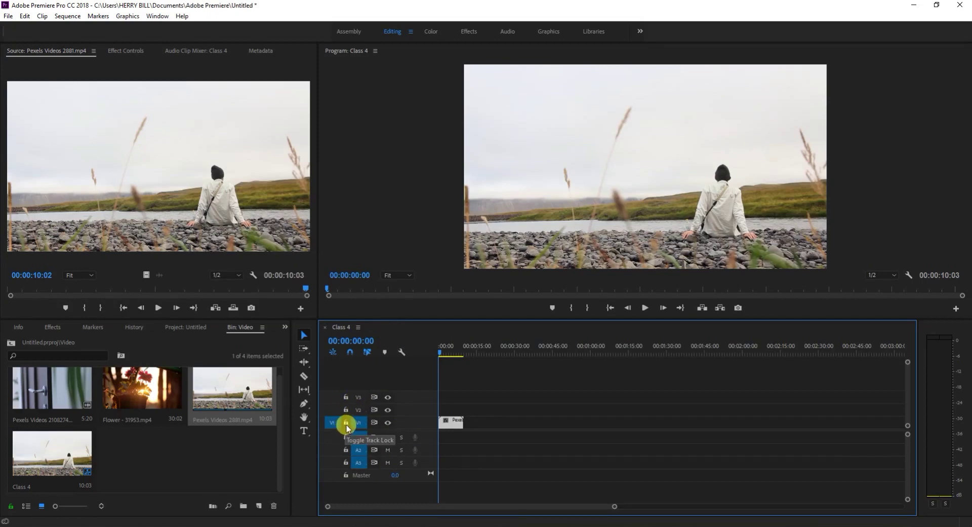
Step: Turn the output of video track V1 off and back on twice to check its effect on the preview
left_click(388, 423)
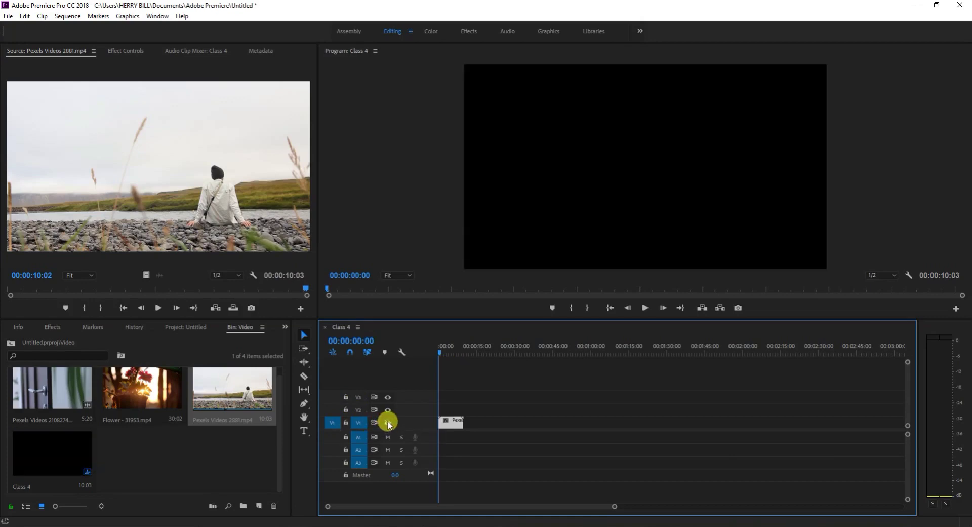
left_click(388, 422)
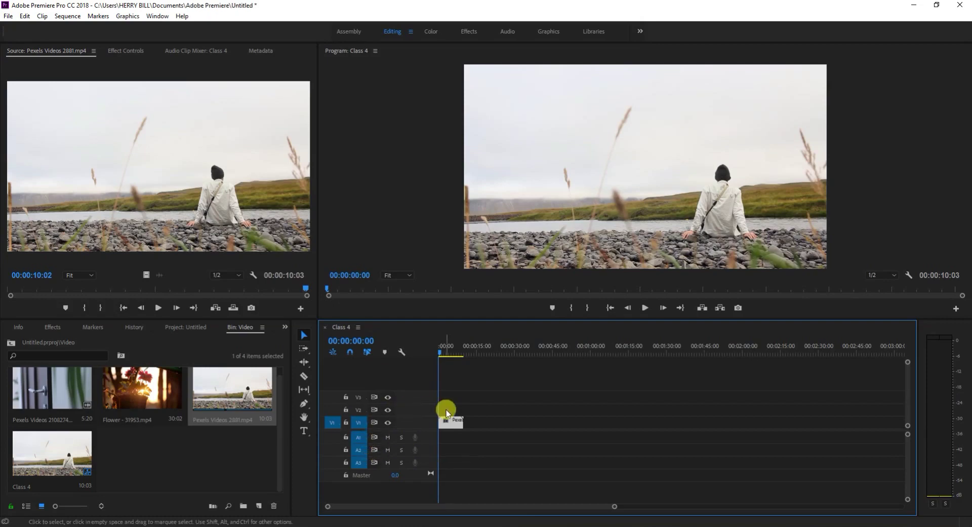
left_click(388, 422)
left_click(388, 423)
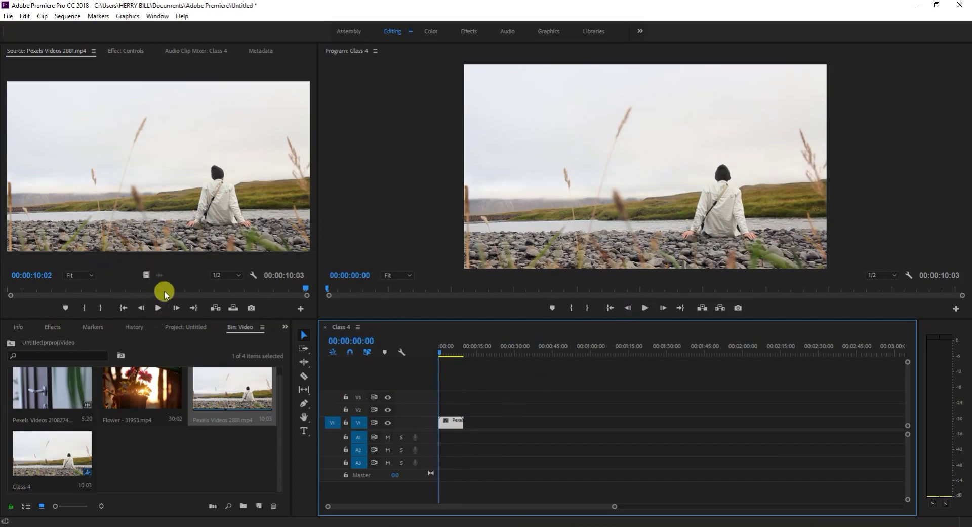
Step: Play the Class 4 sequence in the Program monitor and stop playback partway through the clip
left_click(645, 308)
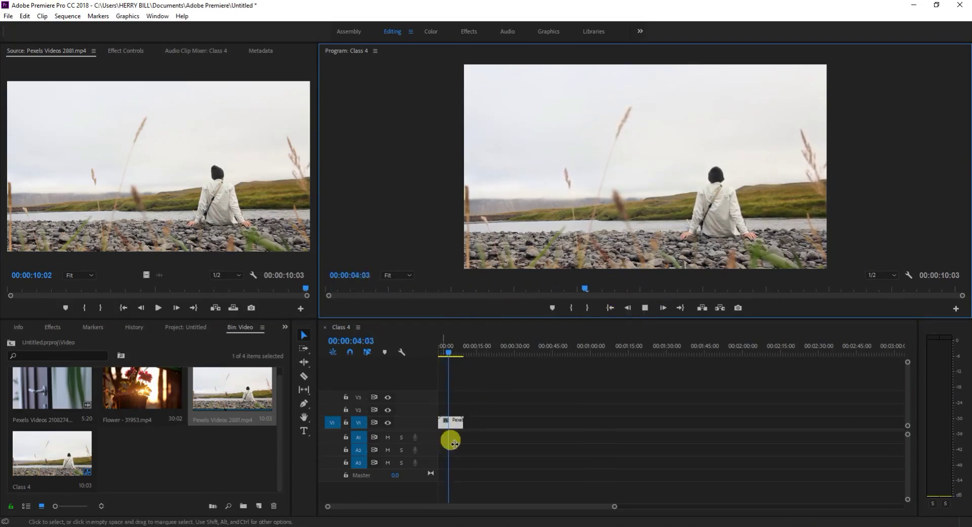
left_click(645, 310)
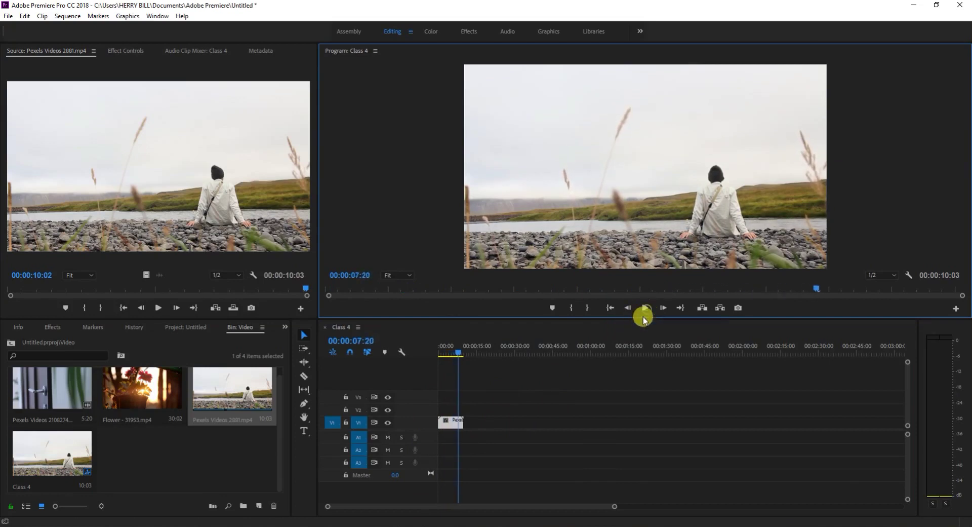